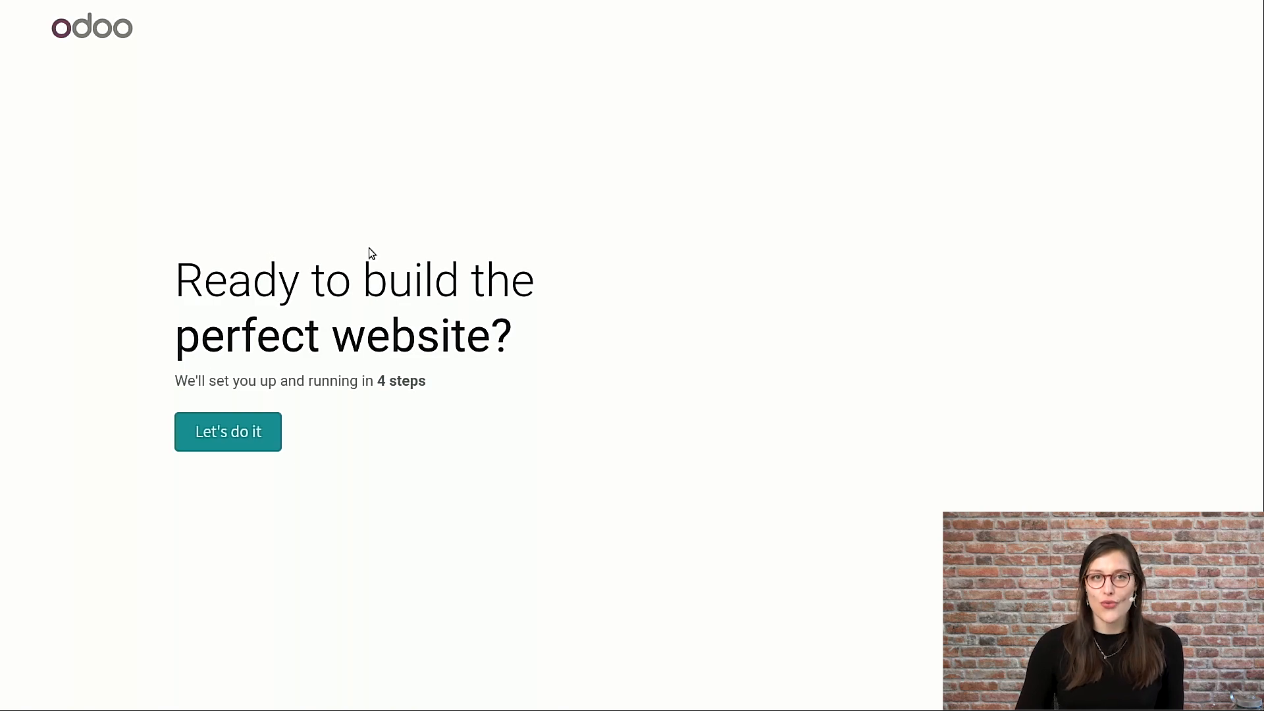
- Start the website setup and describe a business website for a clothing store with the main objective to develop the brand
{"action": "left_click", "coordinate": [264, 431]}
{"action": "left_click", "coordinate": [355, 311]}
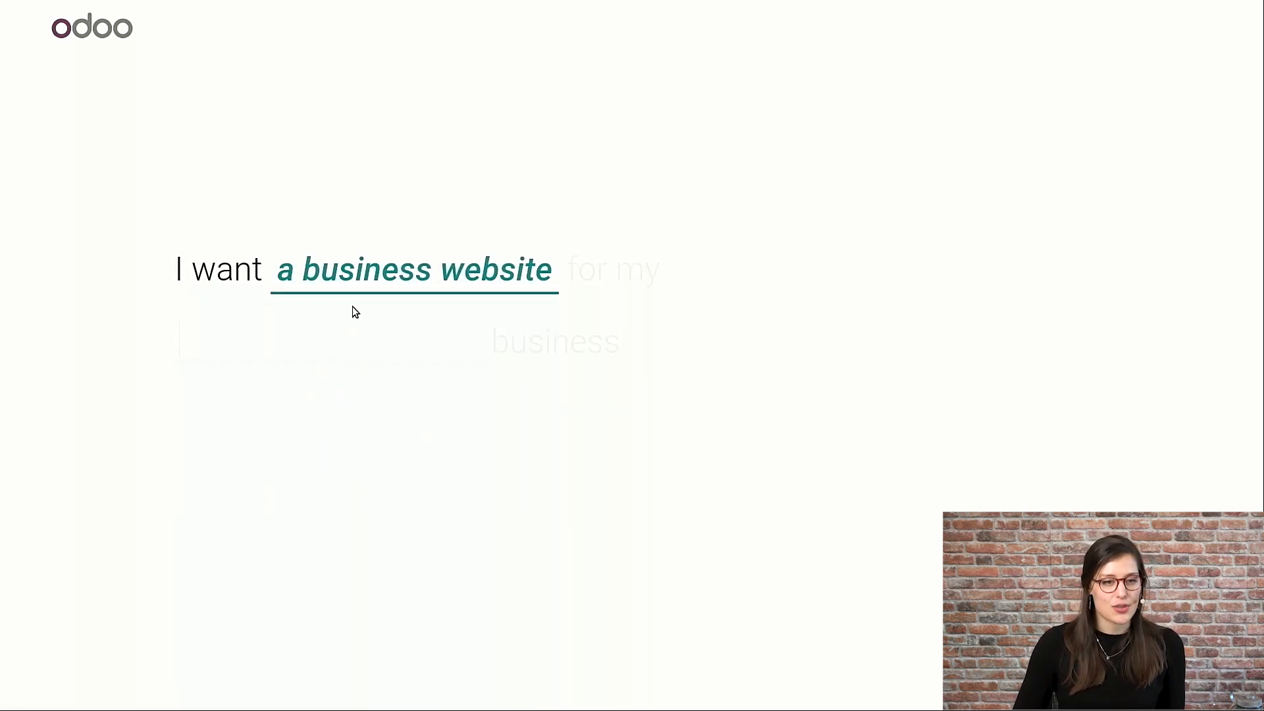
{"action": "type", "text": "clothin"}
{"action": "left_click", "coordinate": [260, 425]}
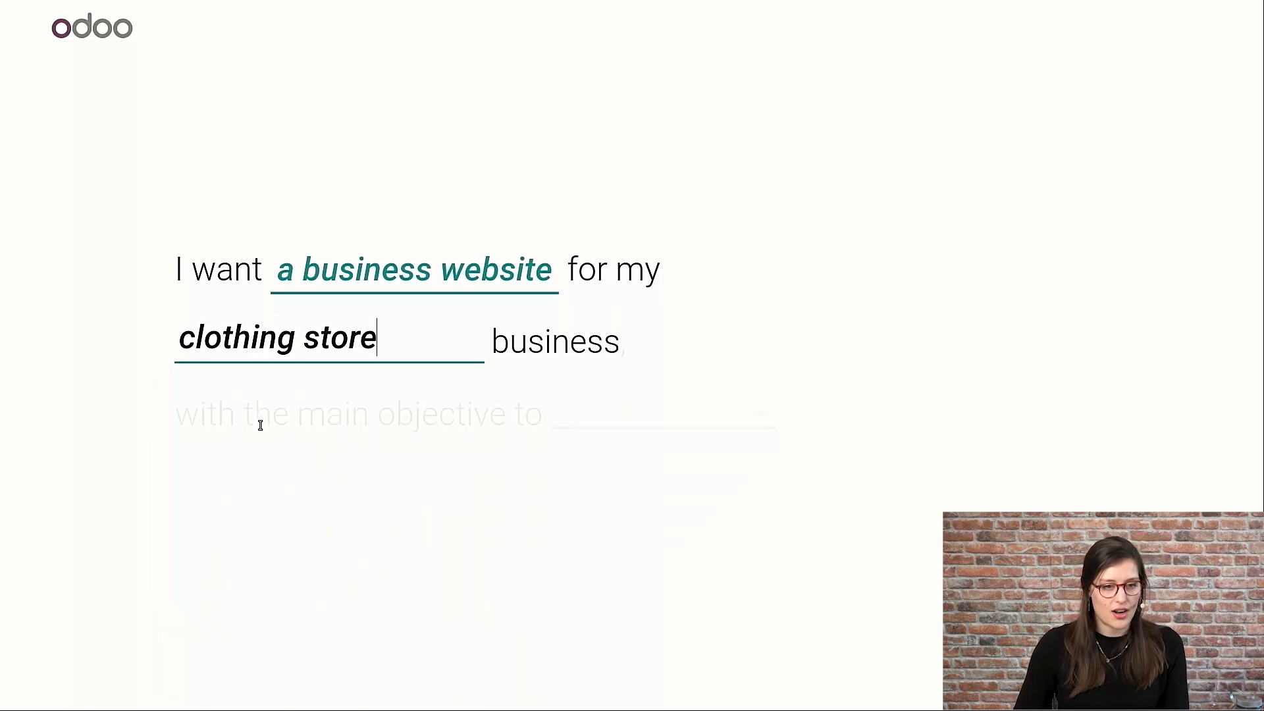
{"action": "left_click", "coordinate": [711, 418]}
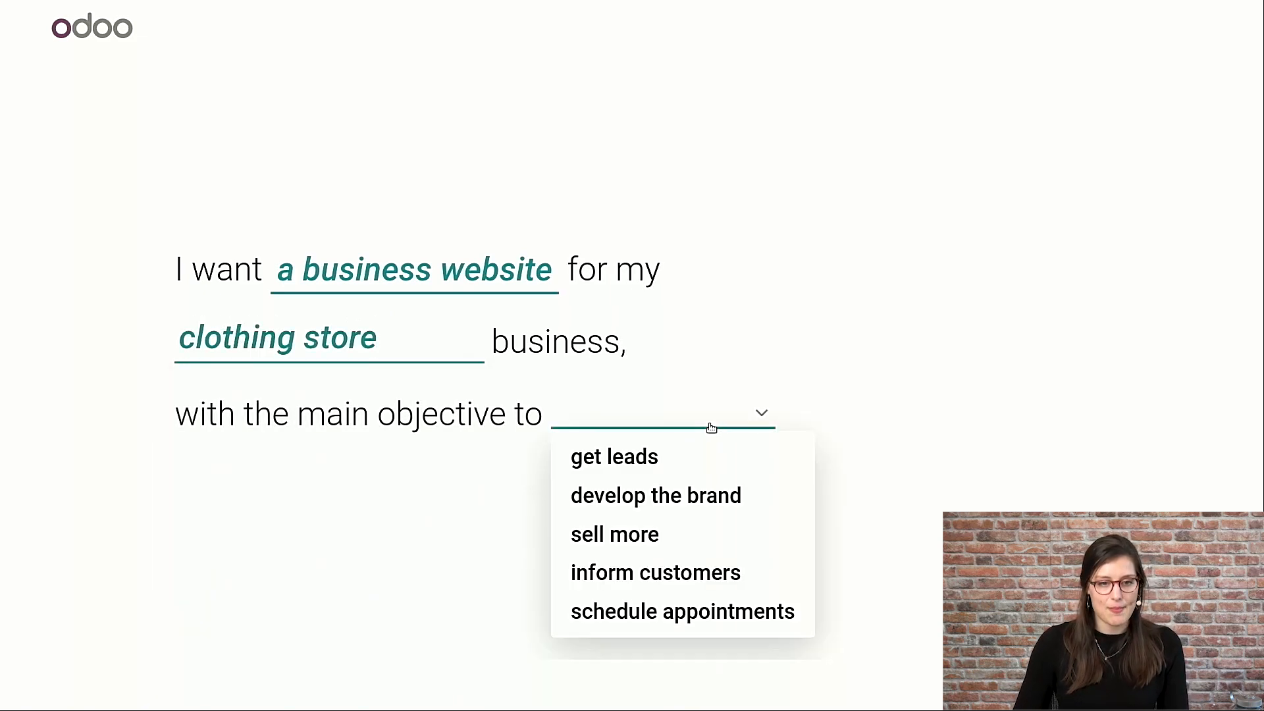
{"action": "left_click", "coordinate": [675, 491]}
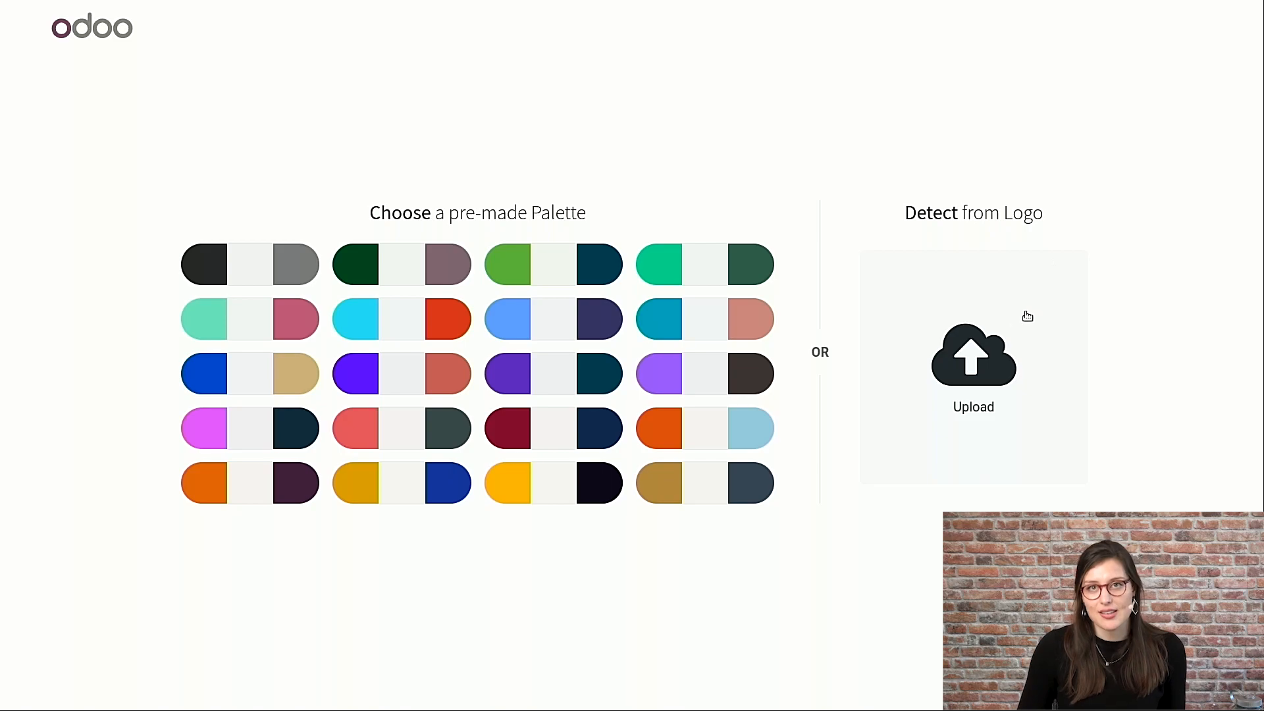
- Upload uptown-square.png as the logo and use the colour palette detected from it
{"action": "left_click", "coordinate": [999, 339]}
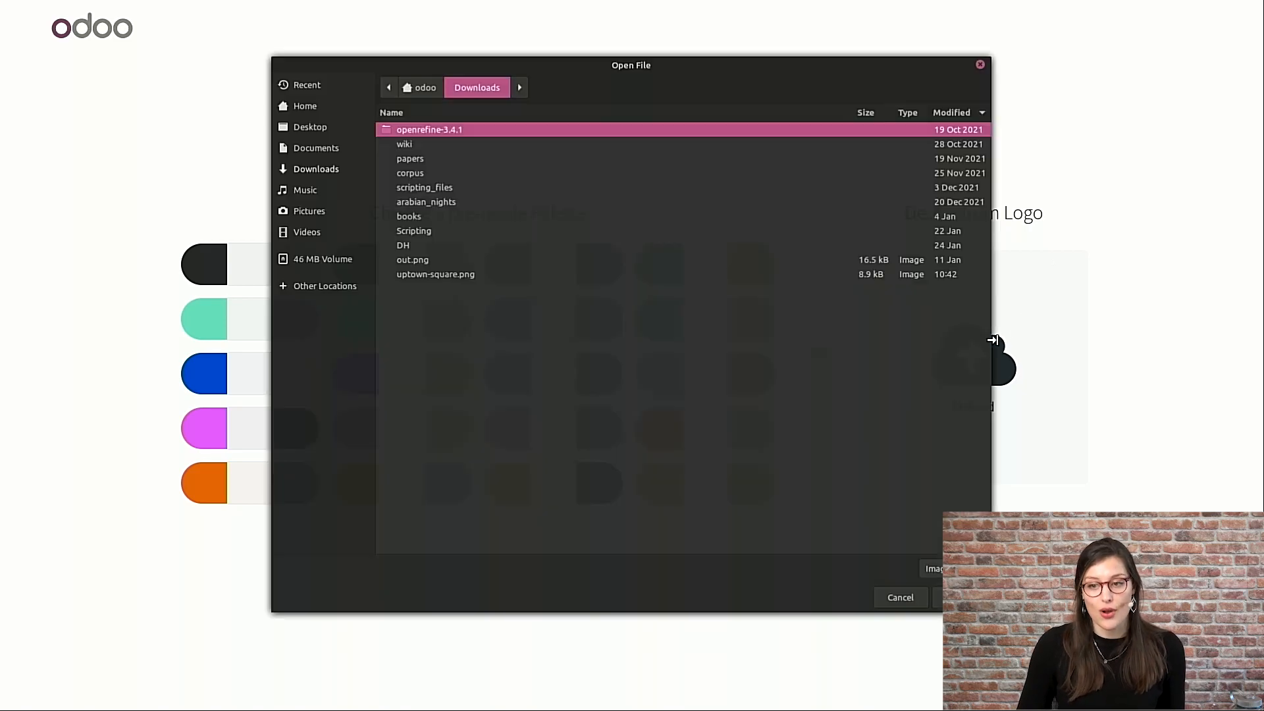
{"action": "left_click", "coordinate": [426, 274]}
{"action": "left_click", "coordinate": [961, 598]}
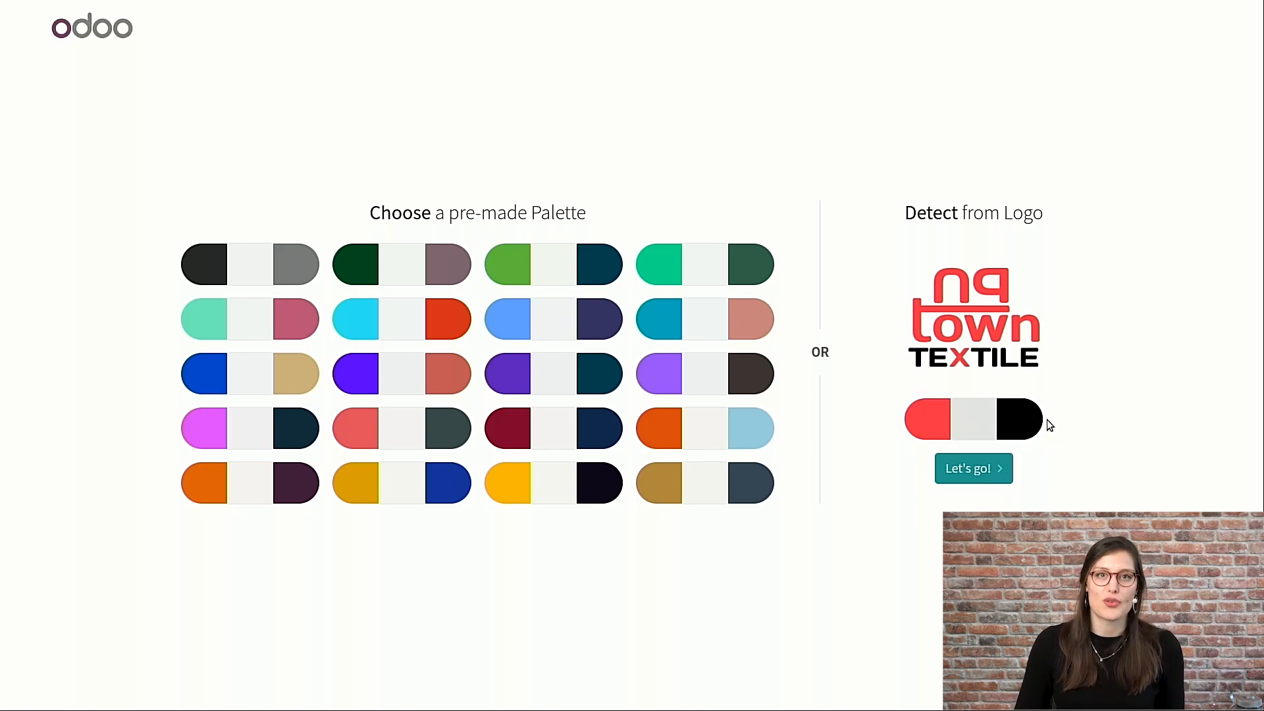
{"action": "left_click", "coordinate": [978, 436]}
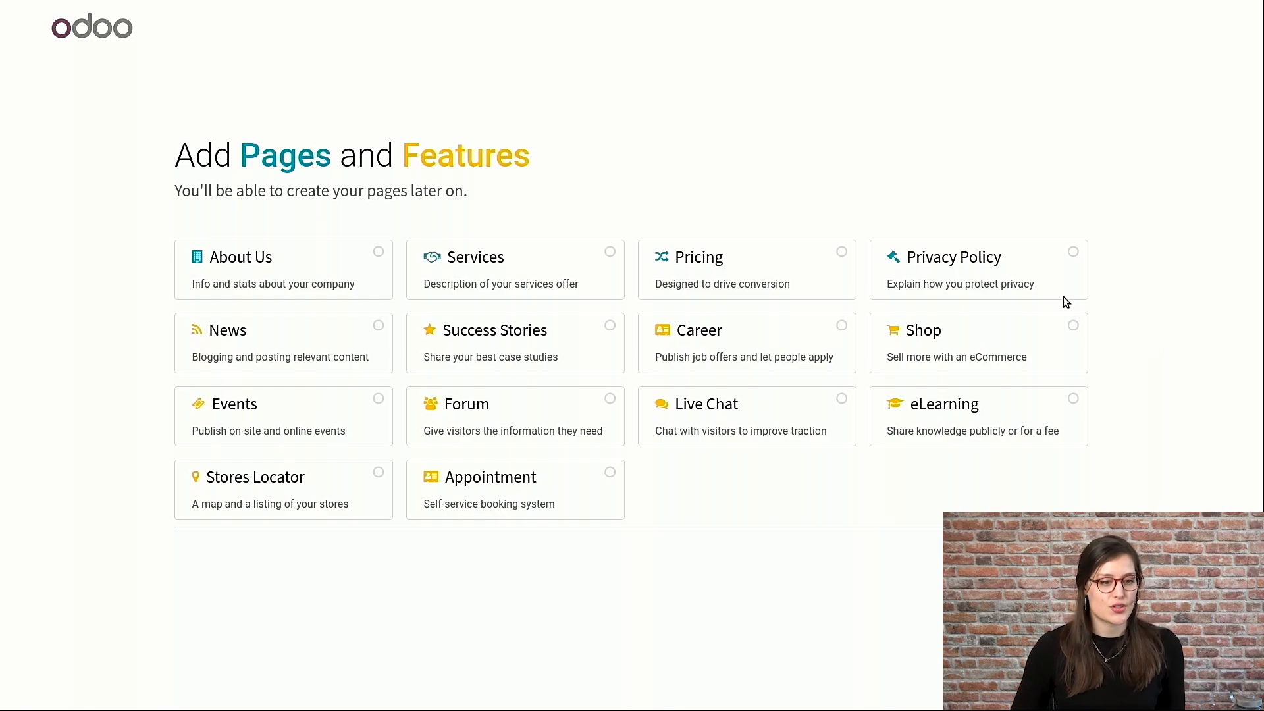
- Add the Stores Locator and Shop features and choose the middle theme with the clothing image grid
{"action": "left_click", "coordinate": [324, 474]}
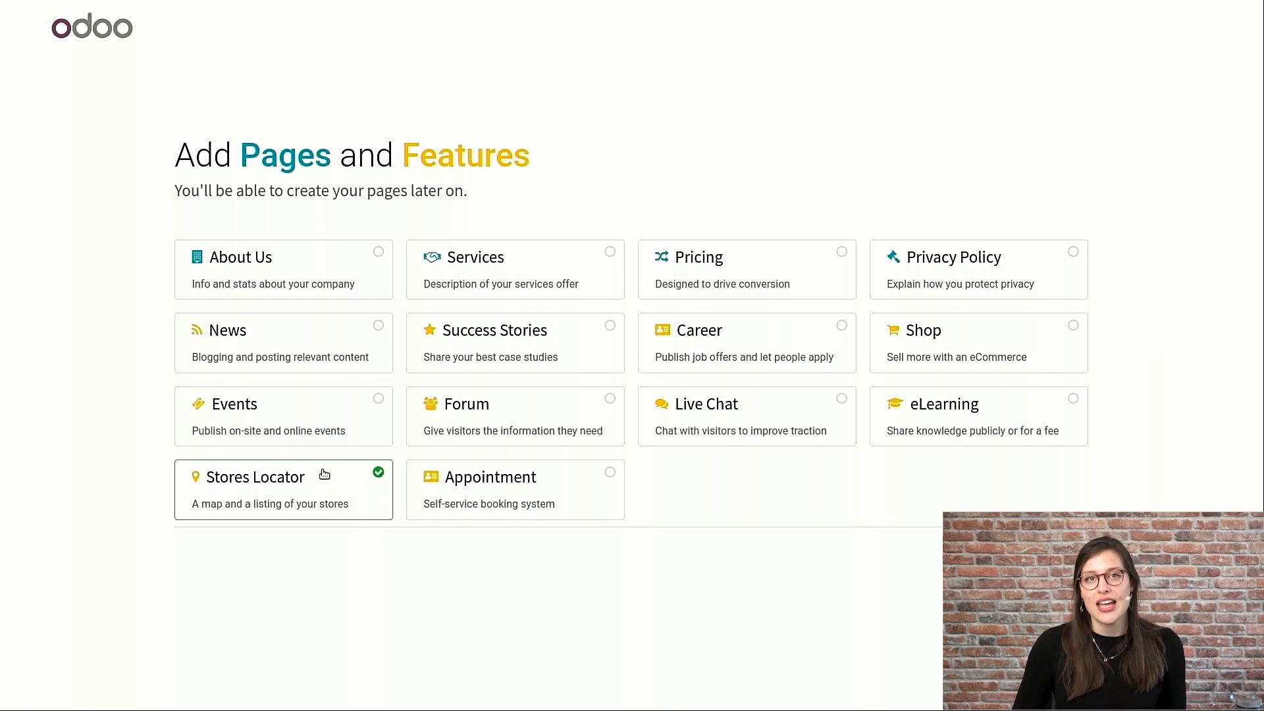
{"action": "left_click", "coordinate": [951, 341]}
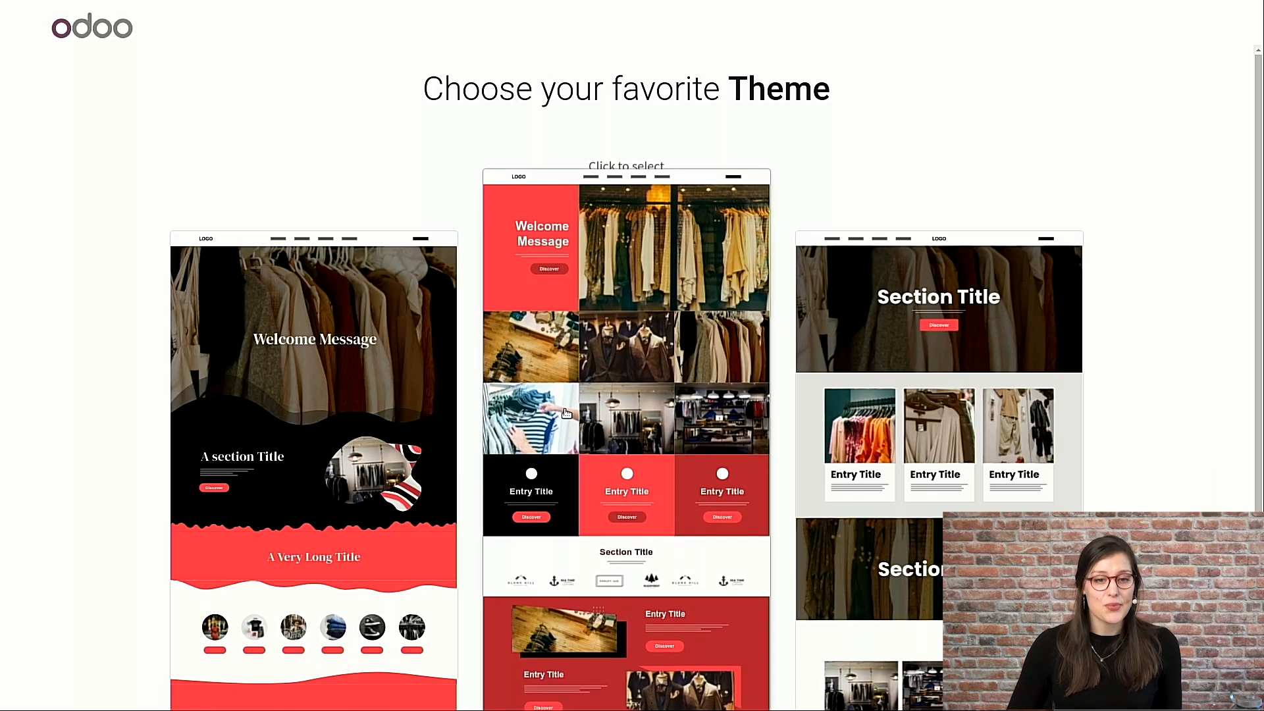
{"action": "left_click", "coordinate": [551, 384]}
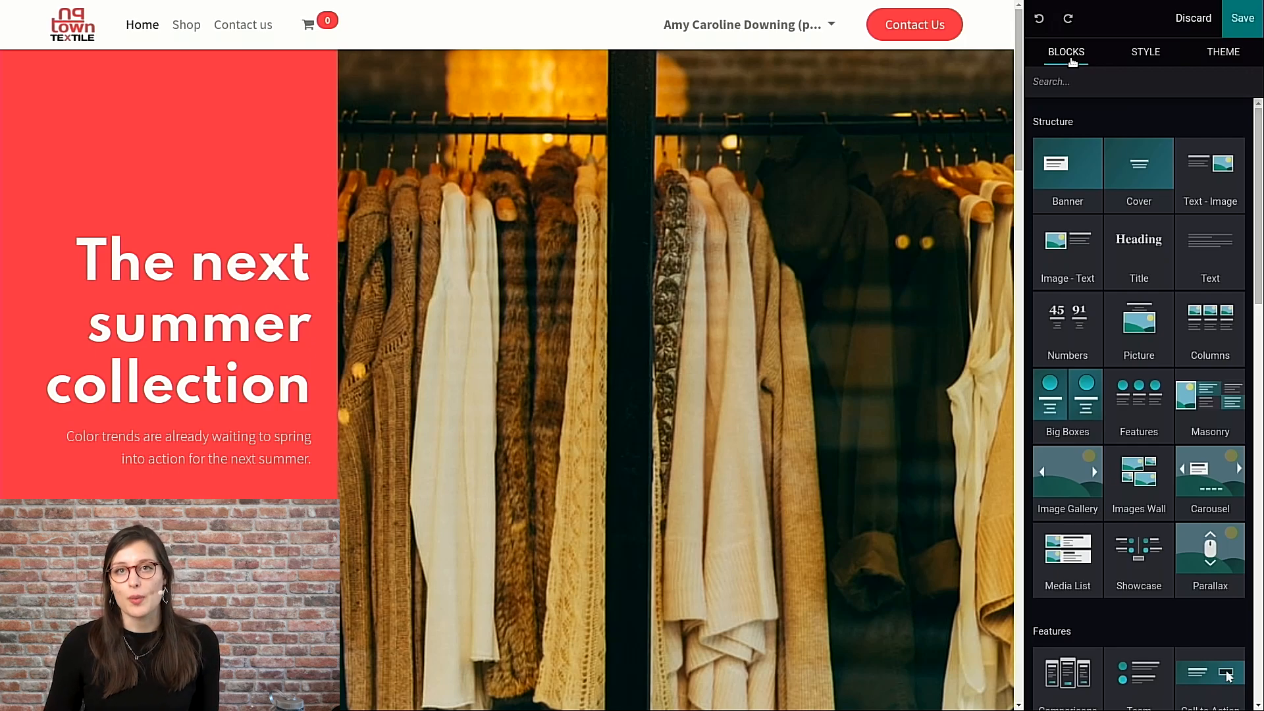
- Change the theme's colour palette to the pre-made dark red, off-white and navy one, accepting the reset of colour customizations
{"action": "left_click", "coordinate": [1149, 60]}
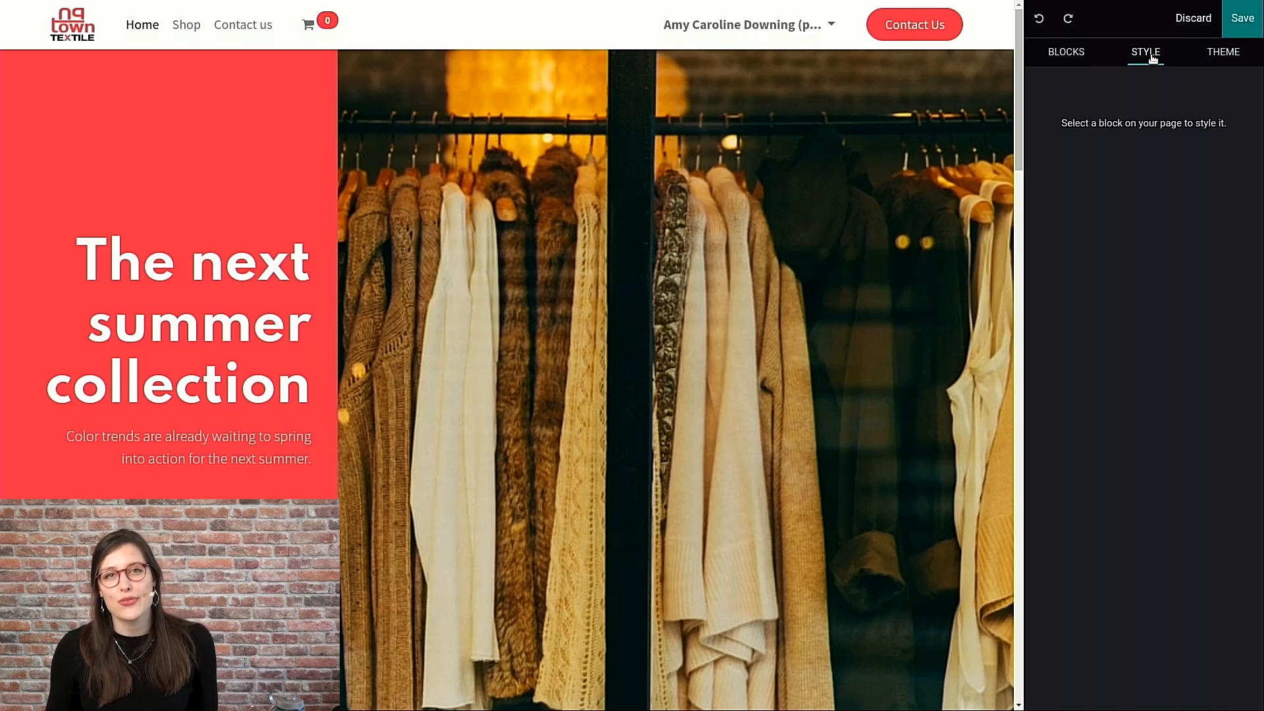
{"action": "left_click", "coordinate": [1219, 55]}
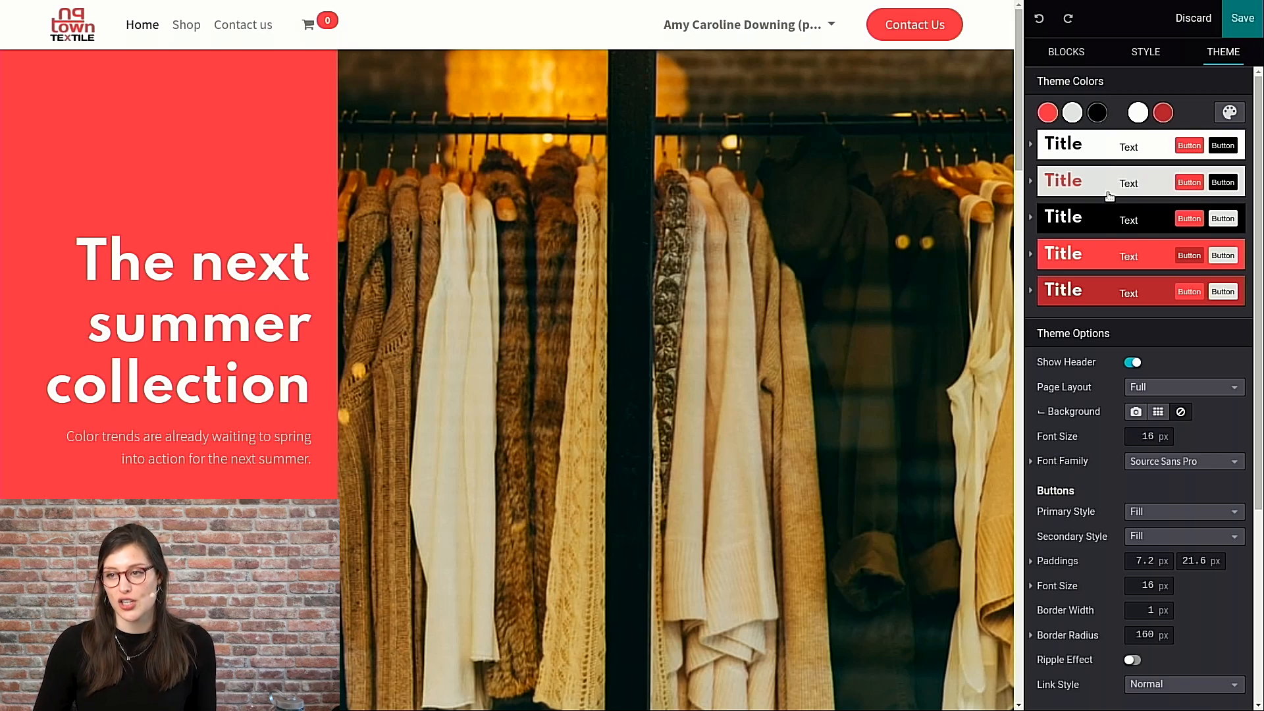
{"action": "left_click", "coordinate": [1230, 112]}
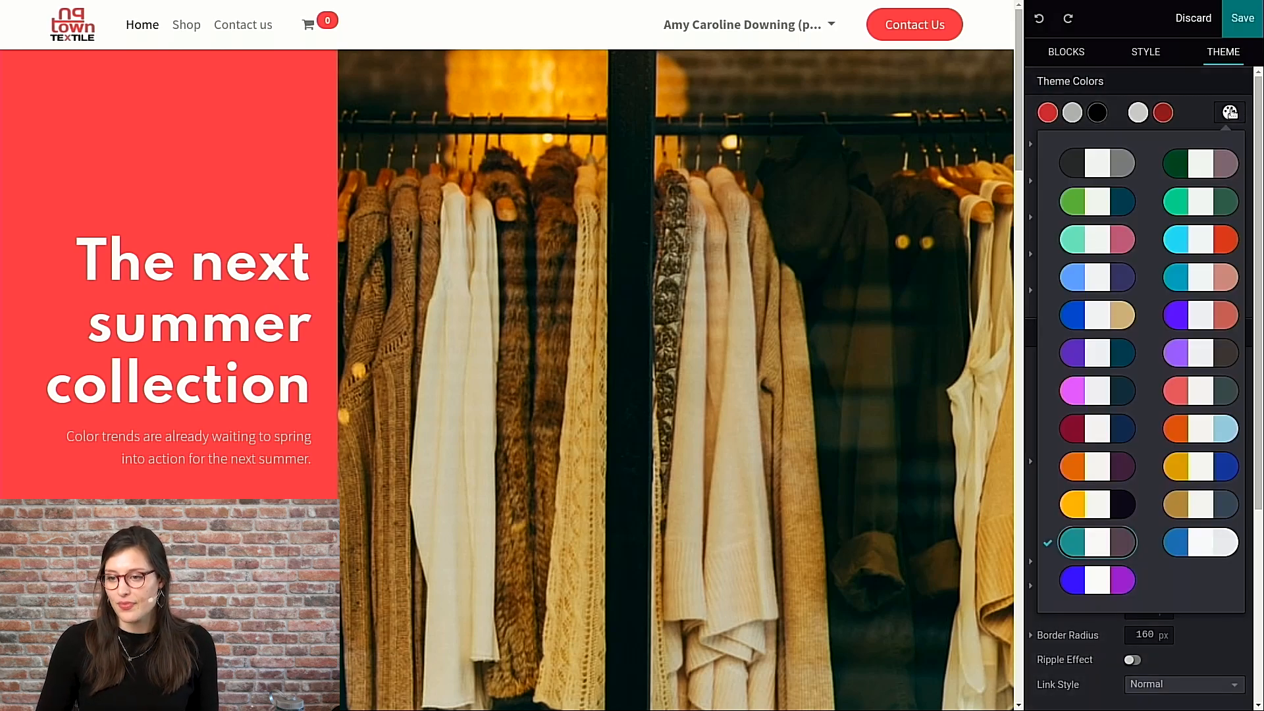
{"action": "left_click", "coordinate": [1108, 431]}
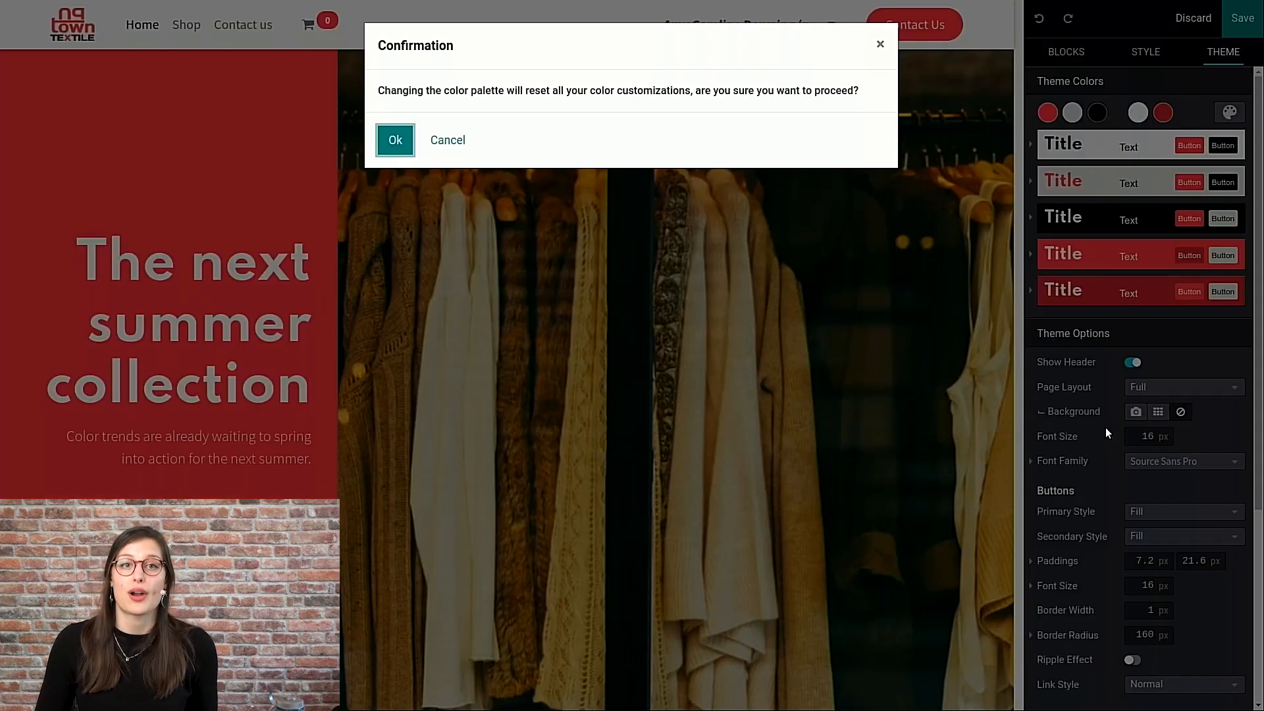
{"action": "left_click", "coordinate": [396, 140]}
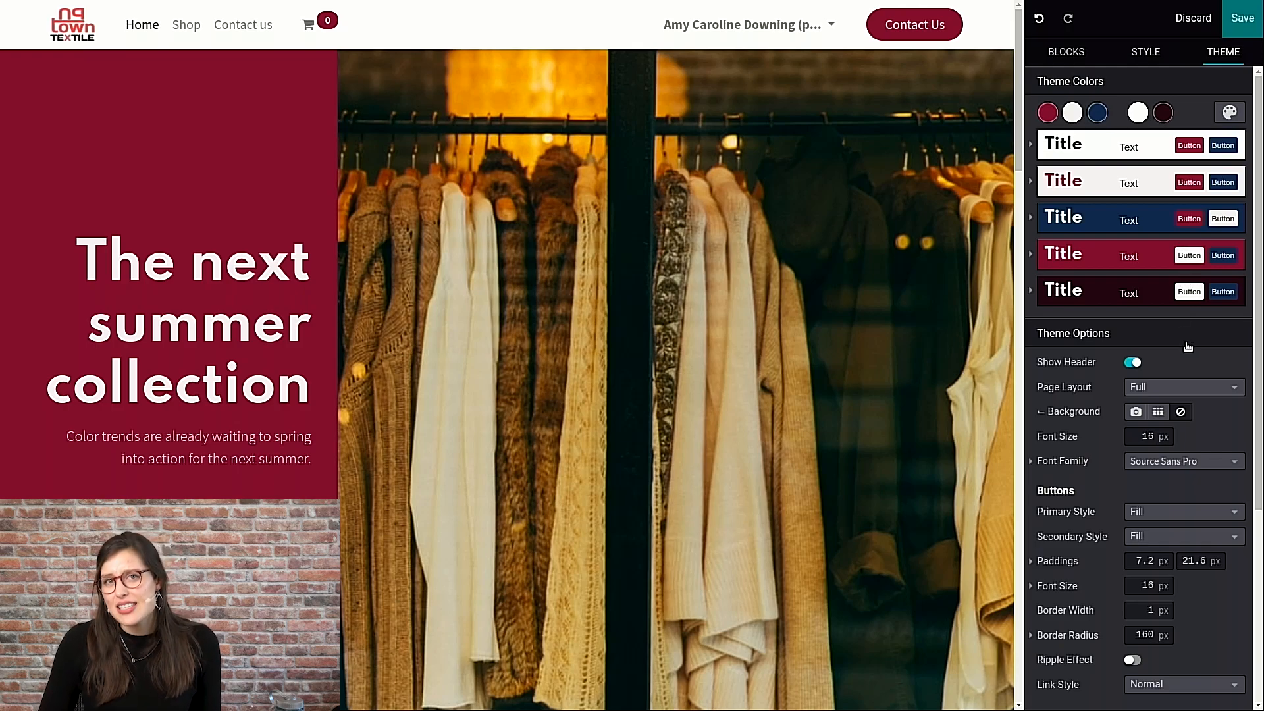
- Set the theme's headings font to EB Garamond
{"action": "scroll", "coordinate": [1187, 352], "scroll_direction": "down", "scroll_amount": 2}
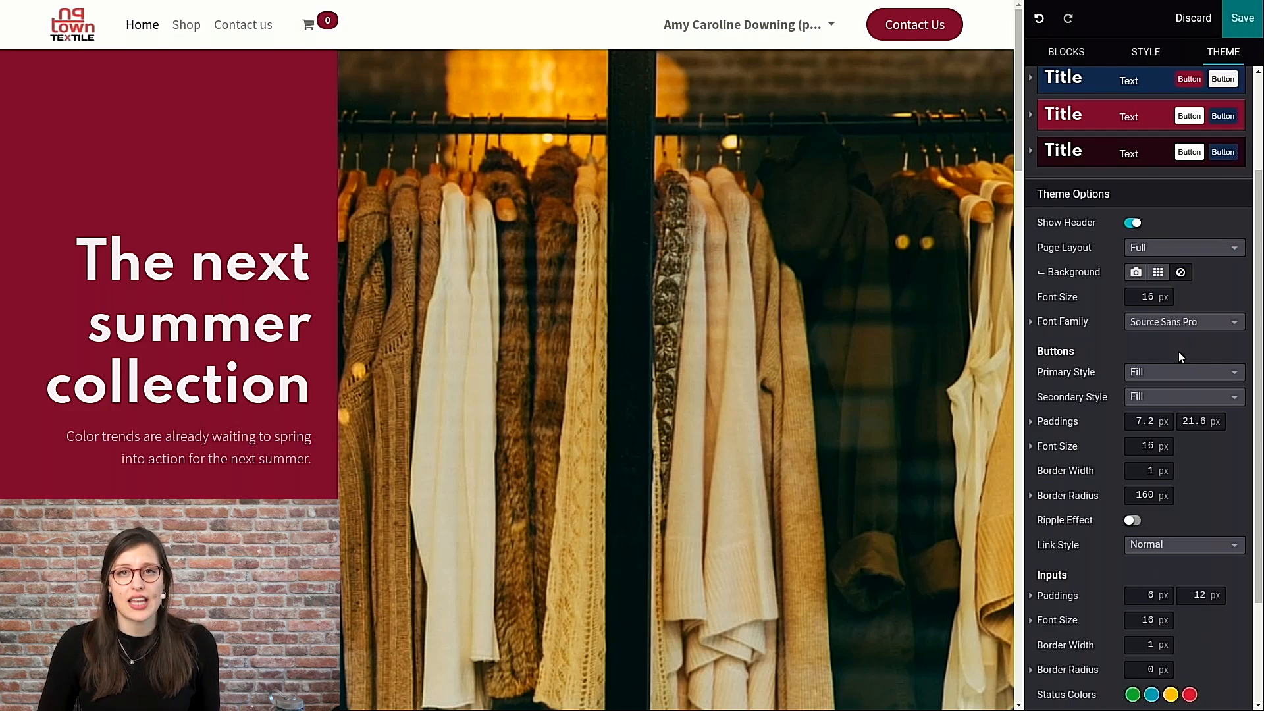
{"action": "left_click", "coordinate": [1032, 322]}
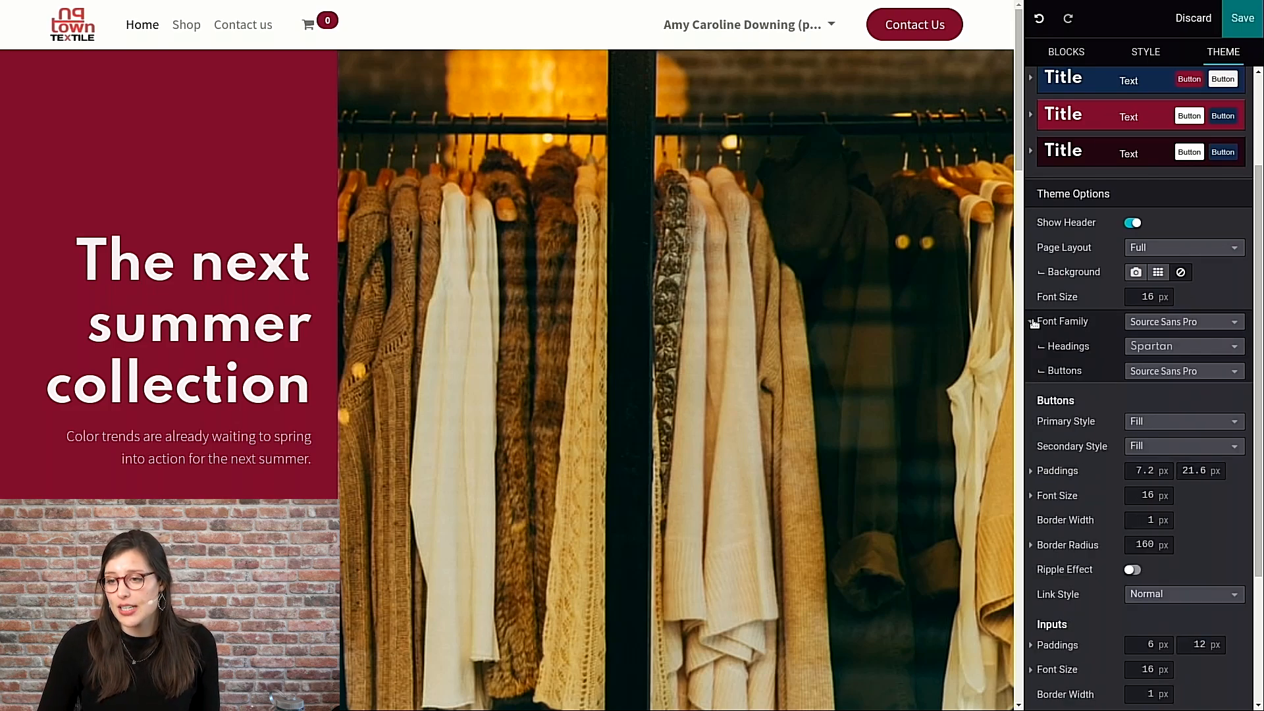
{"action": "left_click", "coordinate": [1183, 348]}
{"action": "left_click", "coordinate": [1116, 555]}
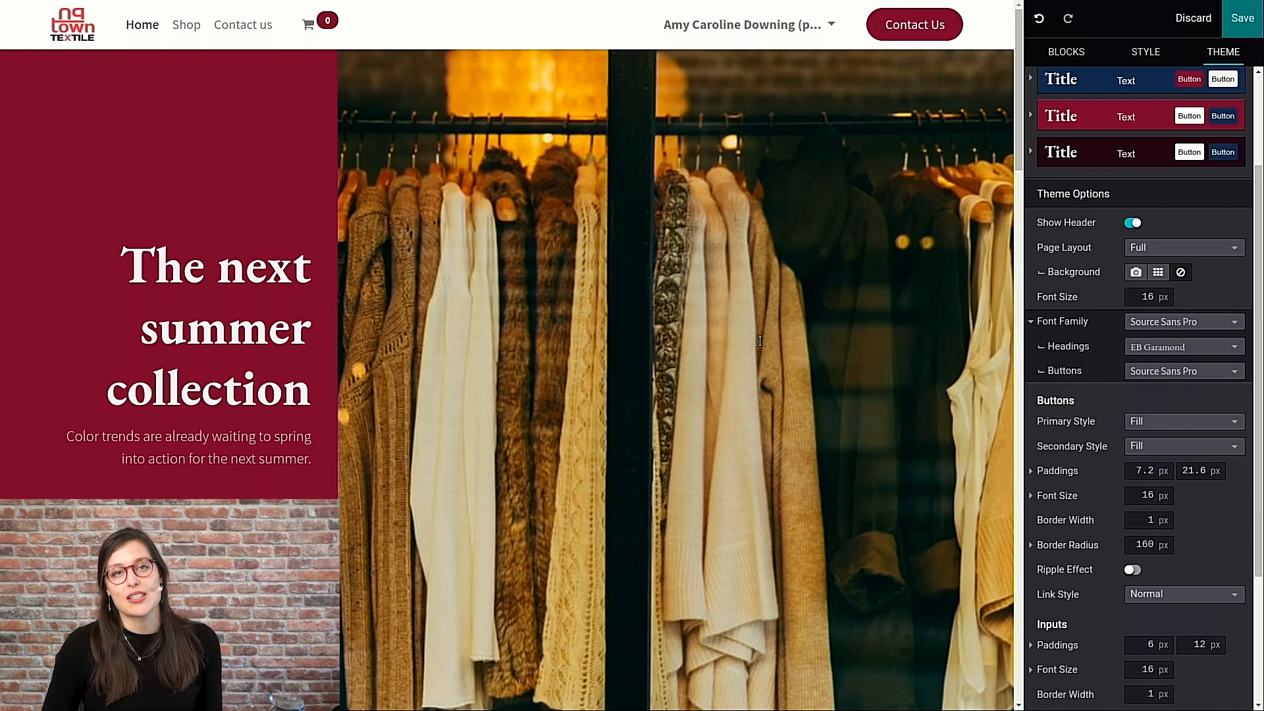
- Replace the department store picture in the images wall with the dark-suit-and-wristwatch photo found by searching the media library for "suit"
{"action": "scroll", "coordinate": [760, 341], "scroll_direction": "down", "scroll_amount": 3}
{"action": "scroll", "coordinate": [758, 331], "scroll_direction": "down", "scroll_amount": 8}
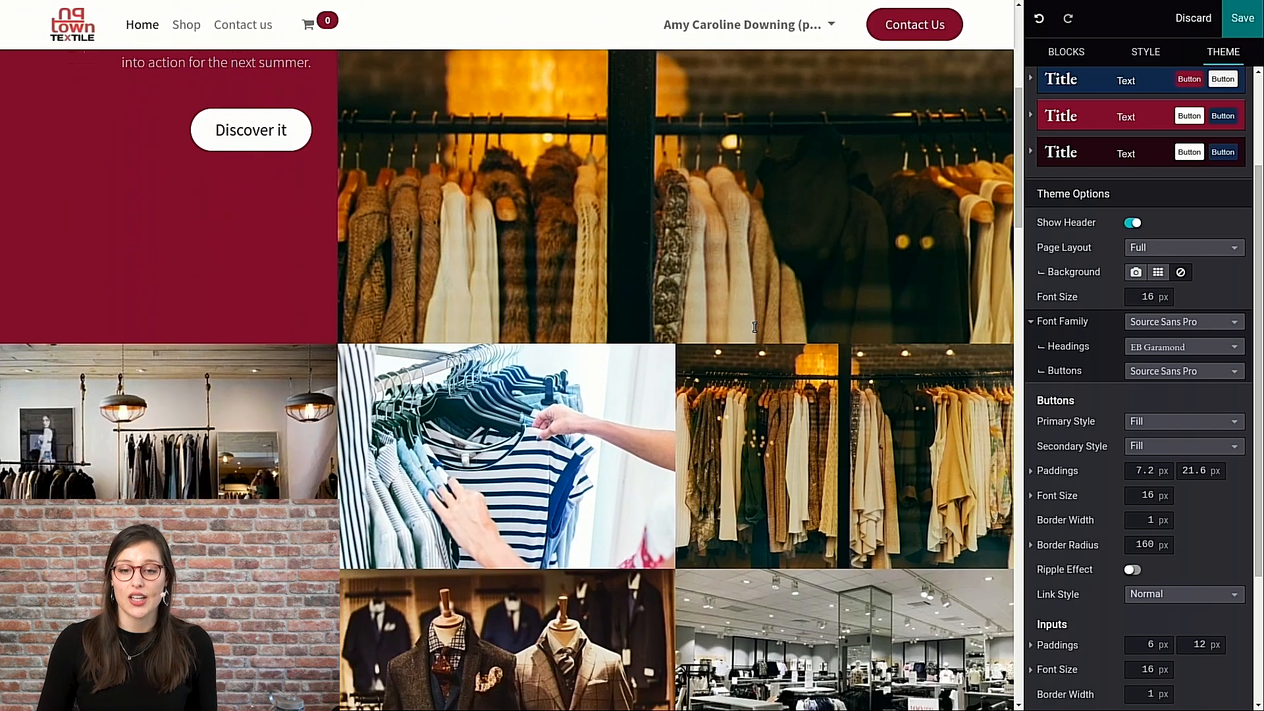
{"action": "scroll", "coordinate": [758, 330], "scroll_direction": "up", "scroll_amount": 2}
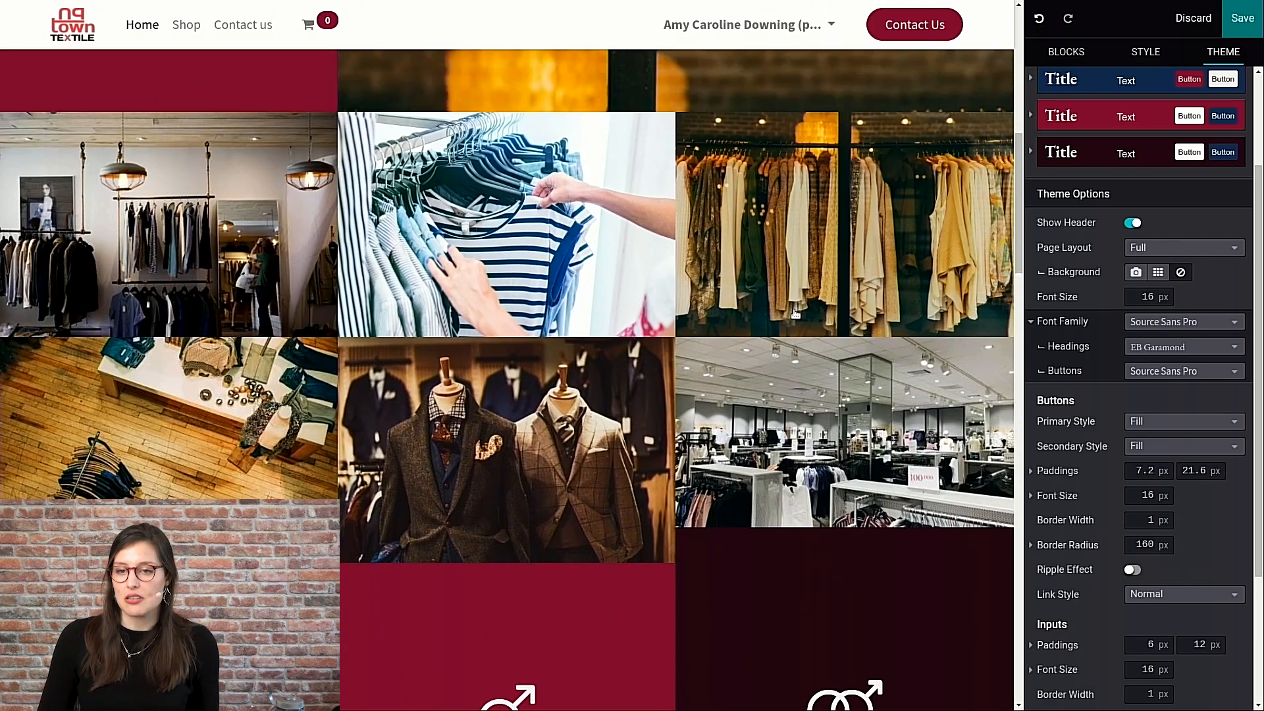
{"action": "double_click", "coordinate": [833, 431]}
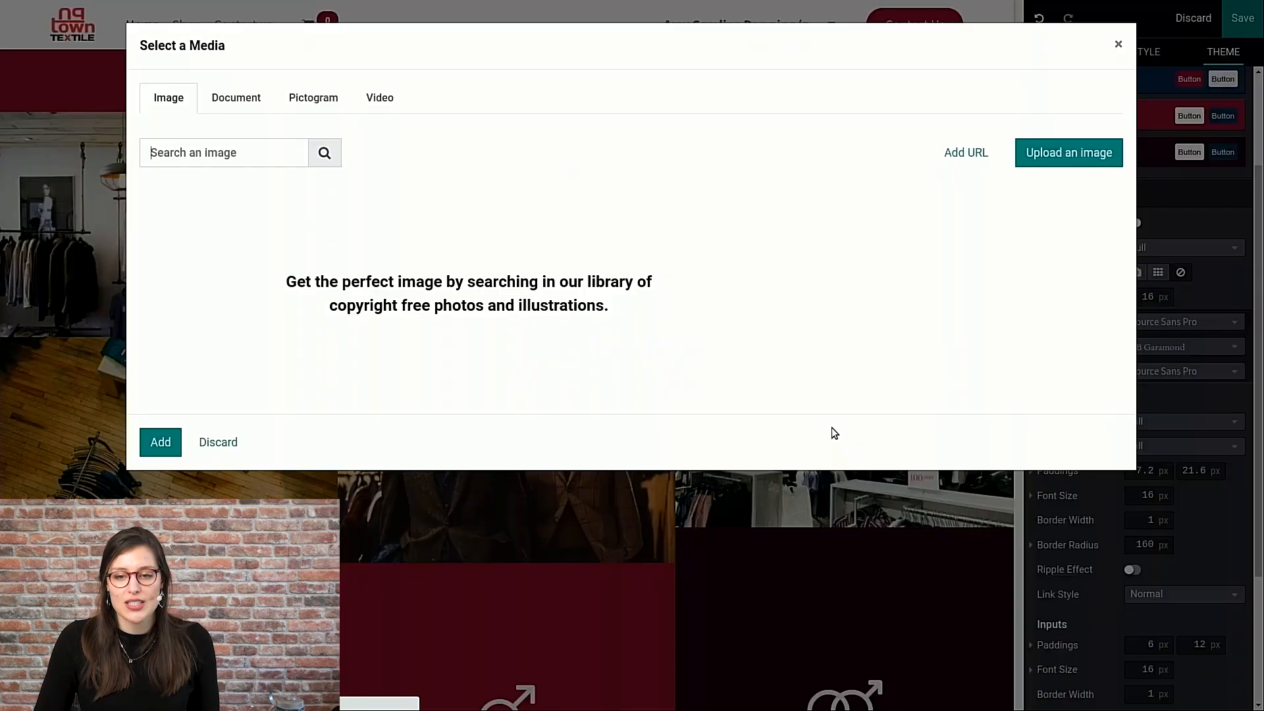
{"action": "type", "text": "suit"}
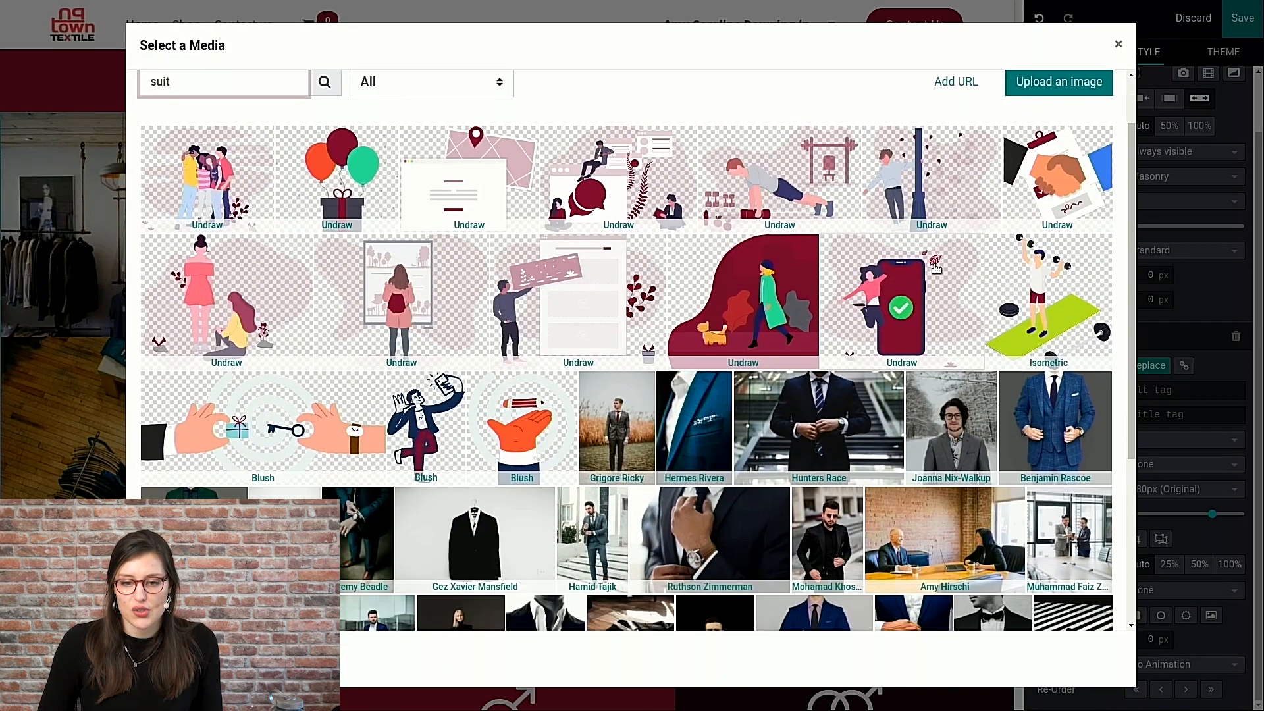
{"action": "scroll", "coordinate": [620, 362], "scroll_direction": "down", "scroll_amount": 4}
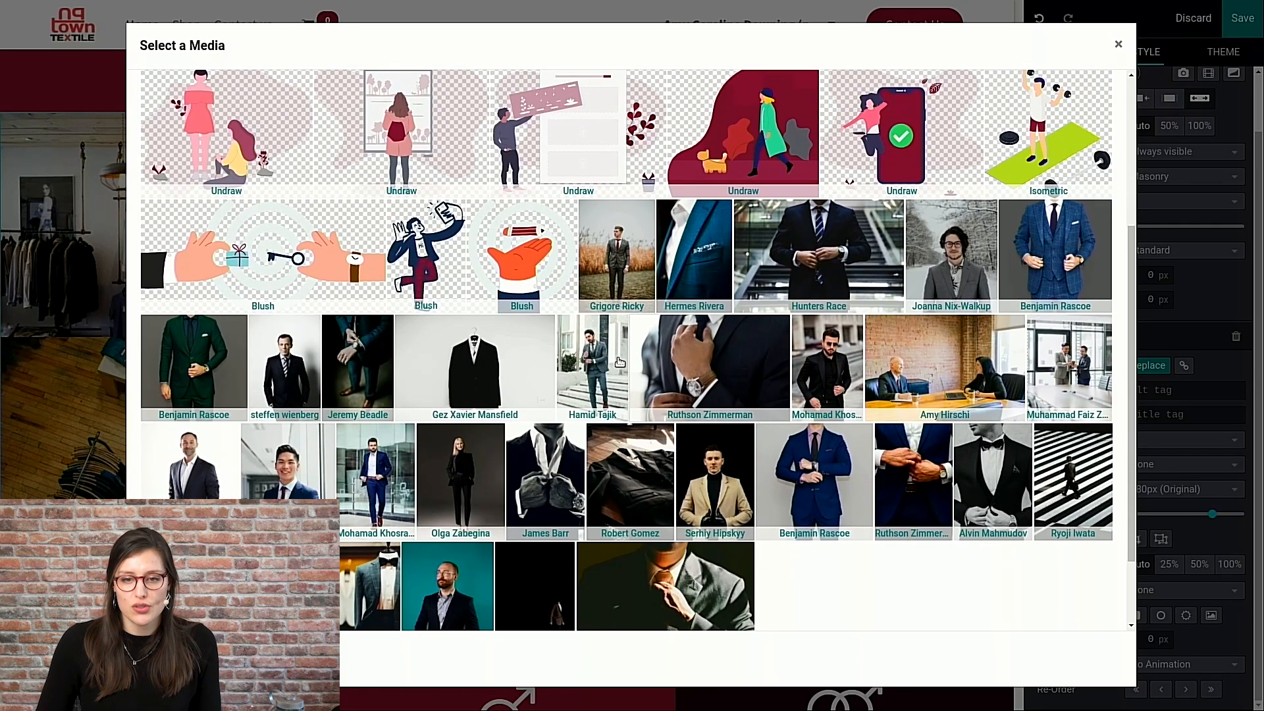
{"action": "left_click", "coordinate": [699, 375]}
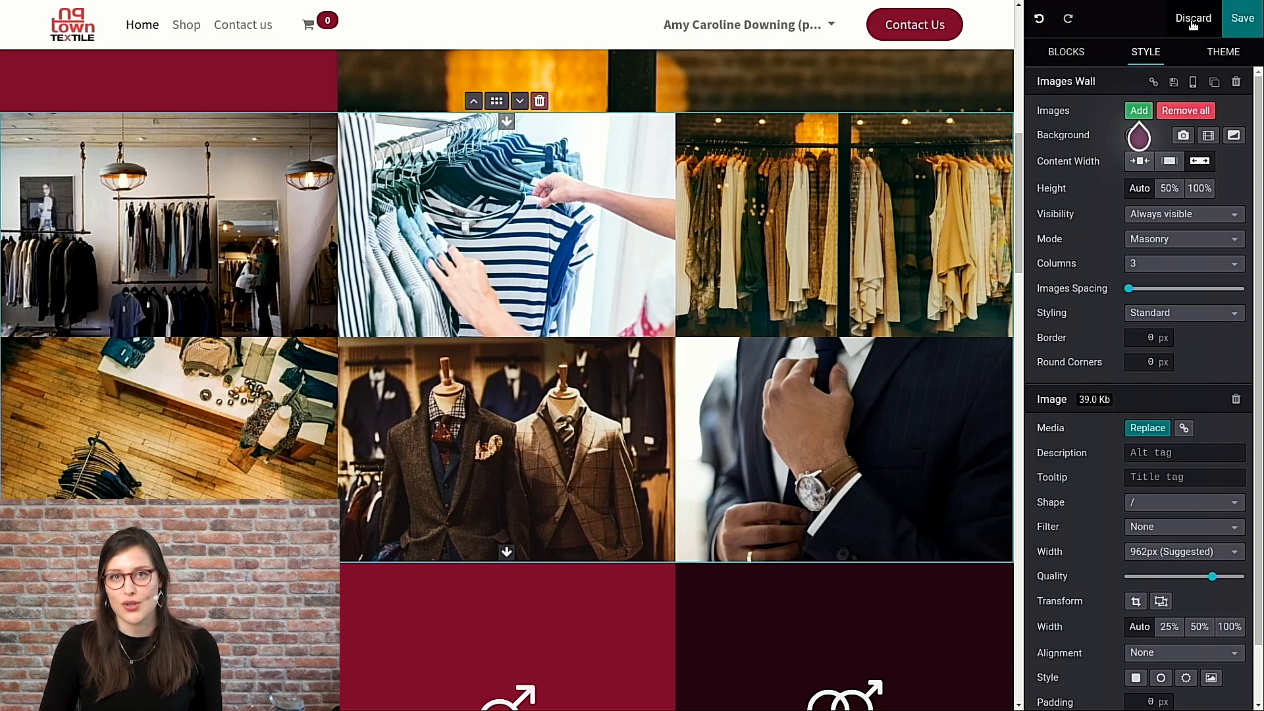
- Save the homepage changes and look over the published page
{"action": "left_click", "coordinate": [1236, 24]}
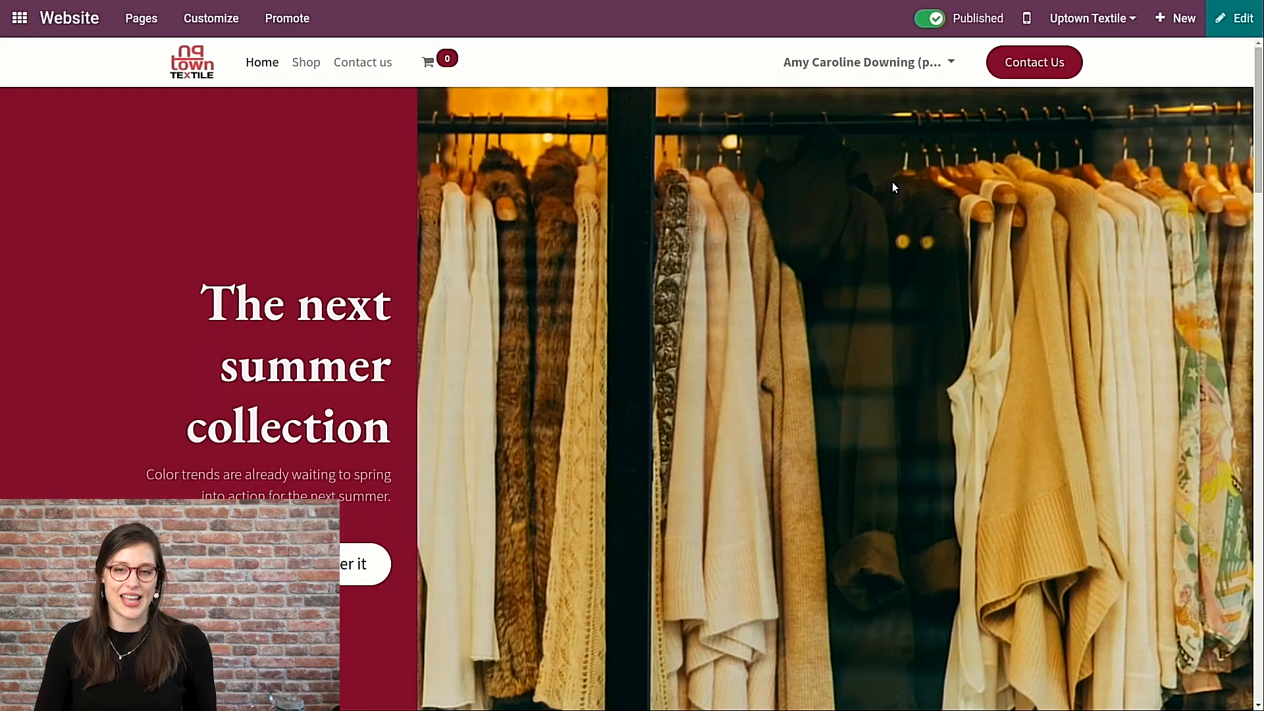
{"action": "scroll", "coordinate": [895, 186], "scroll_direction": "down", "scroll_amount": 3}
{"action": "scroll", "coordinate": [922, 266], "scroll_direction": "up", "scroll_amount": 3}
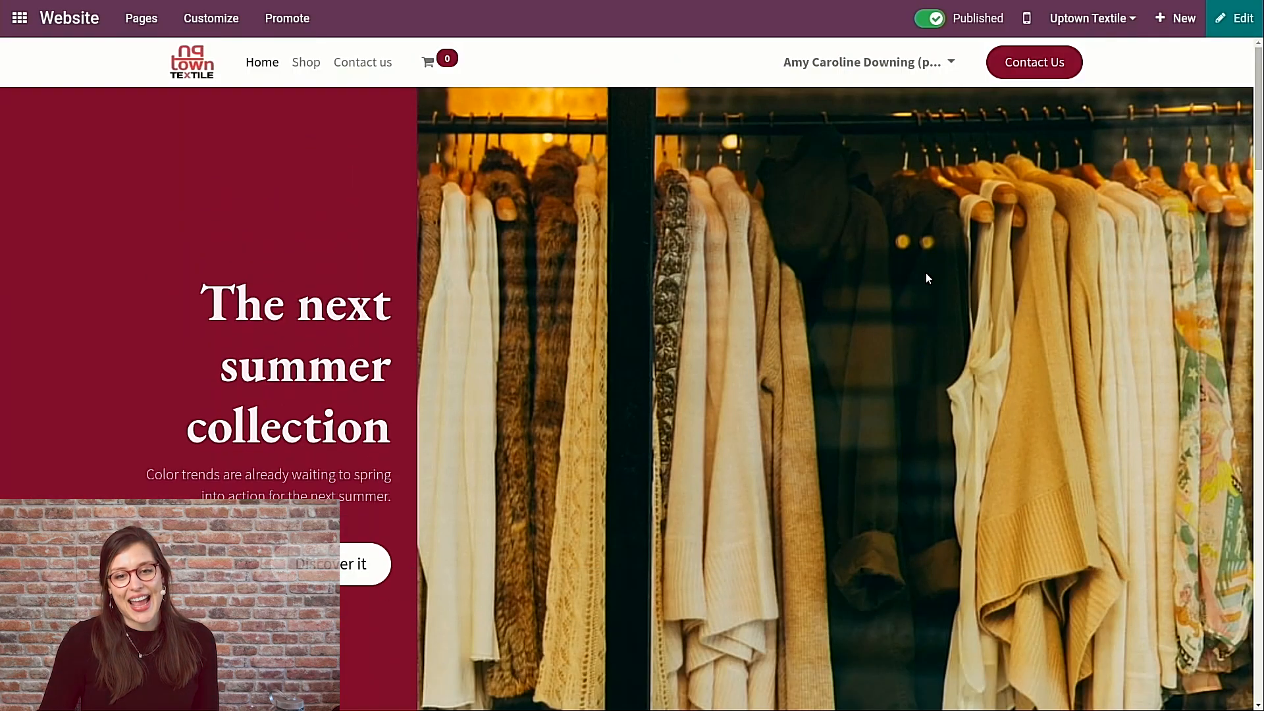